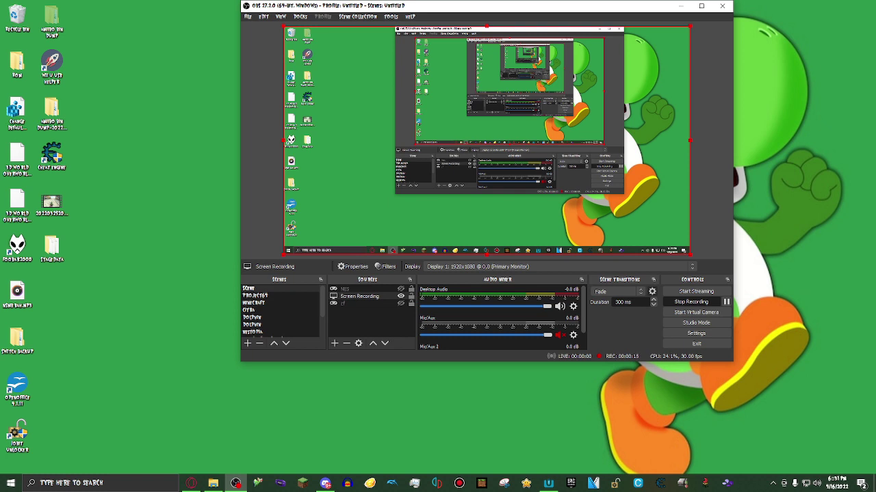
key("alt+Tab")
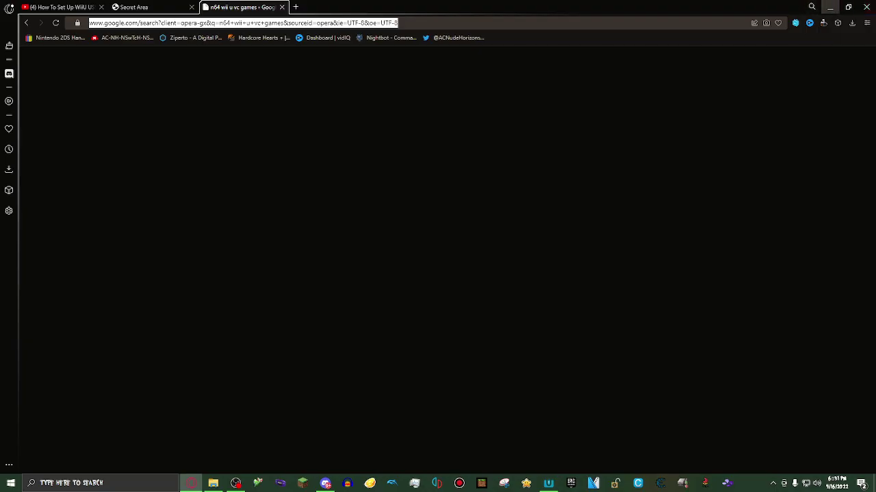
left_click(830, 7)
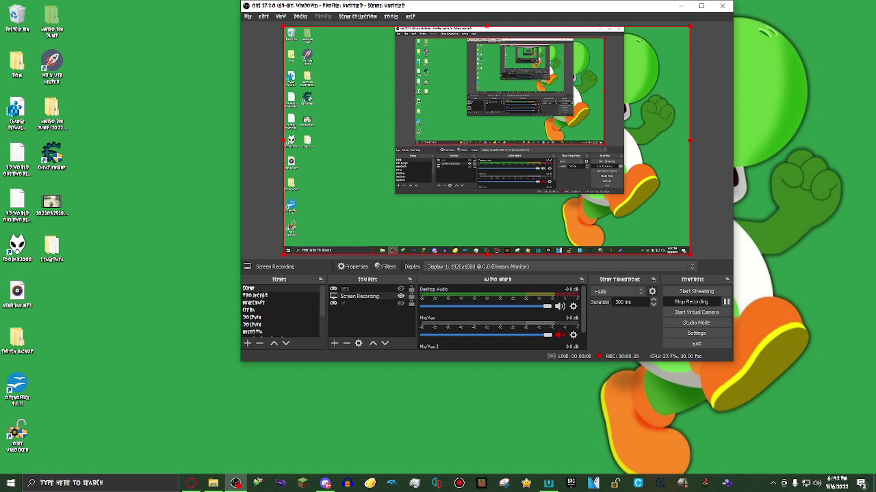
Step: Switch to Wii U USB Helper and look through the platform filters for the Wii U, 3DS and Wii titles
left_click(548, 483)
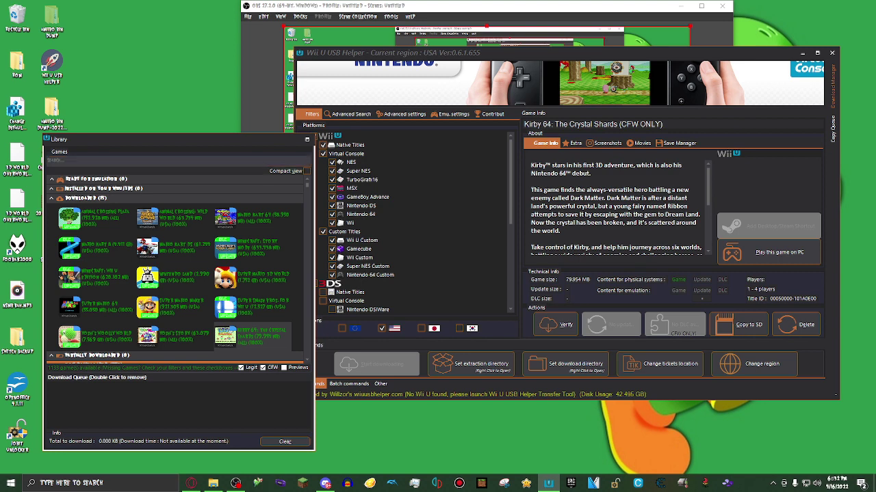
left_click_drag(369, 53, 458, 49)
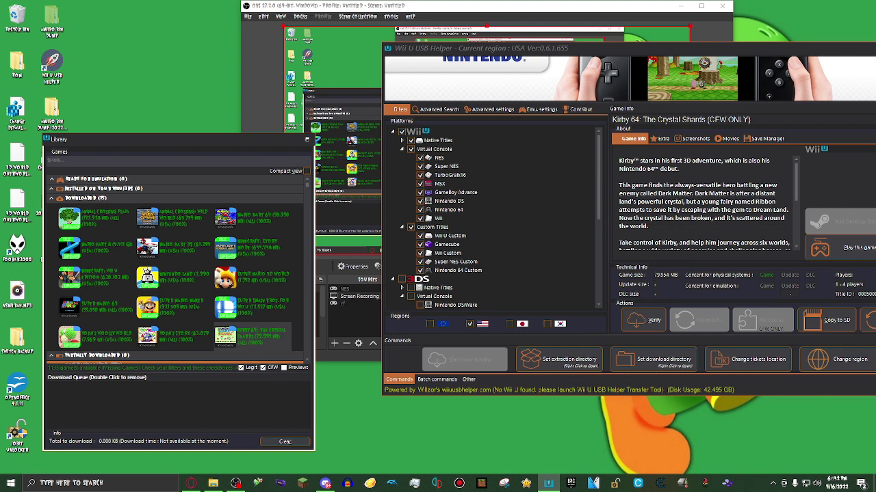
scroll(491, 167, "down", 4)
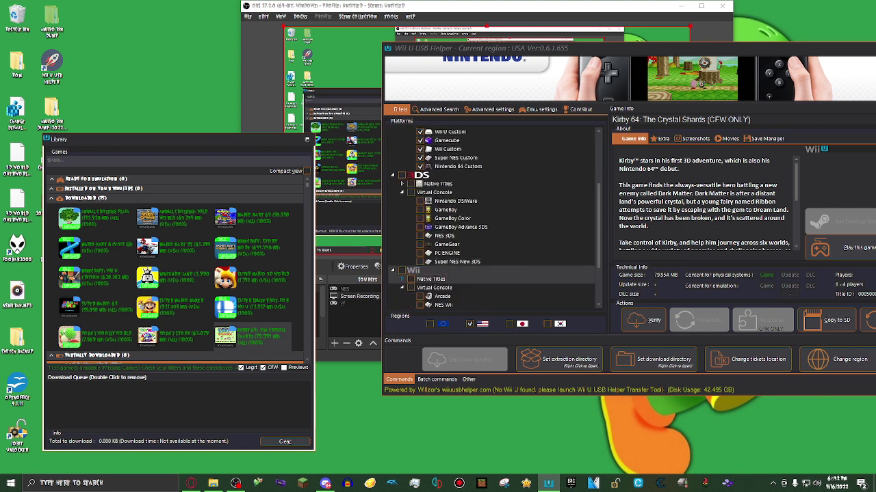
scroll(491, 243, "up", 4)
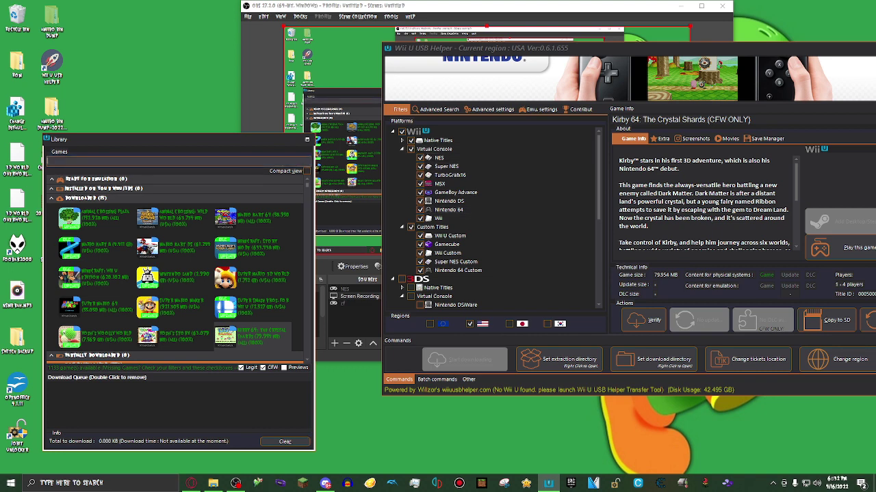
scroll(489, 225, "down", 2)
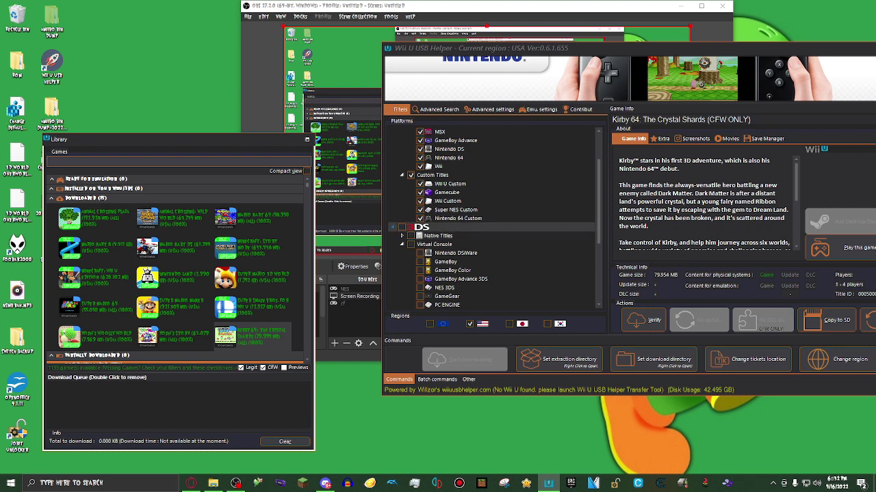
scroll(489, 226, "down", 4)
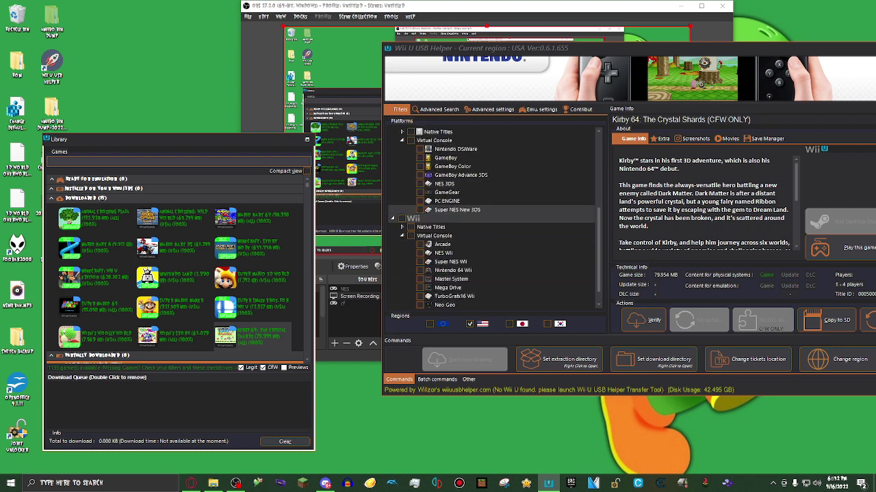
scroll(489, 212, "up", 6)
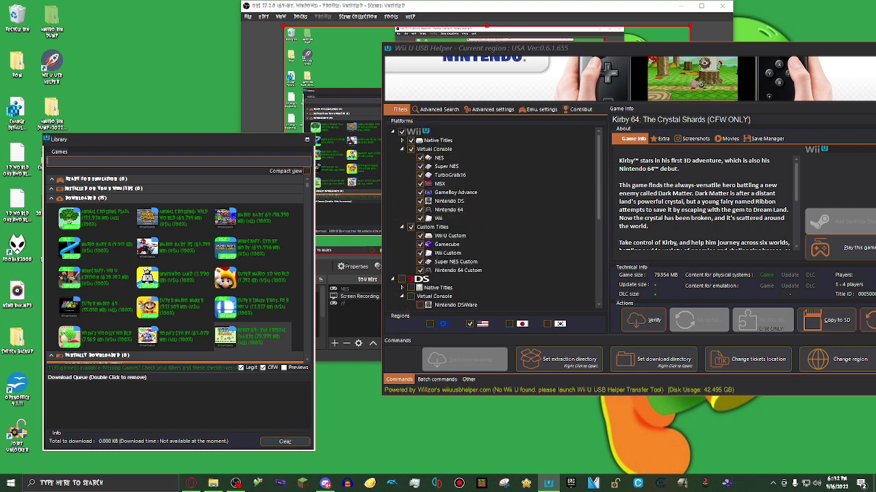
Step: Search the game library for "Yoshi's Story" and select that game
left_click_drag(171, 140, 200, 98)
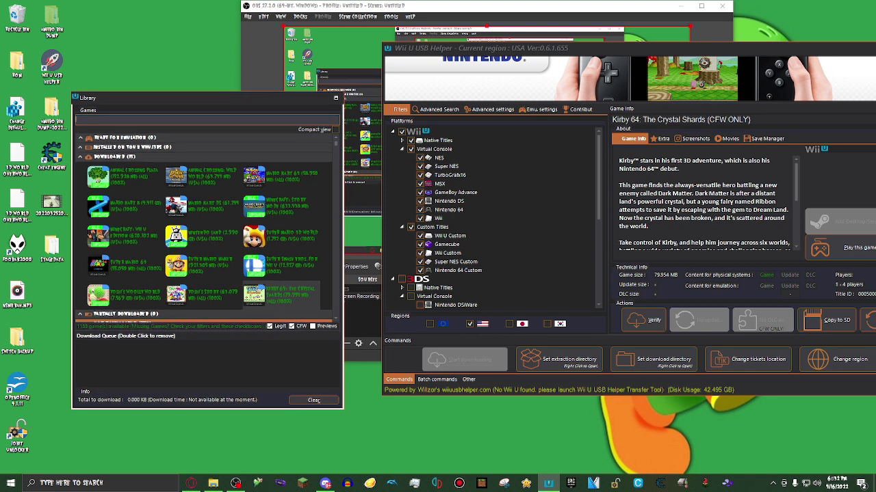
type("Yoshi's Island")
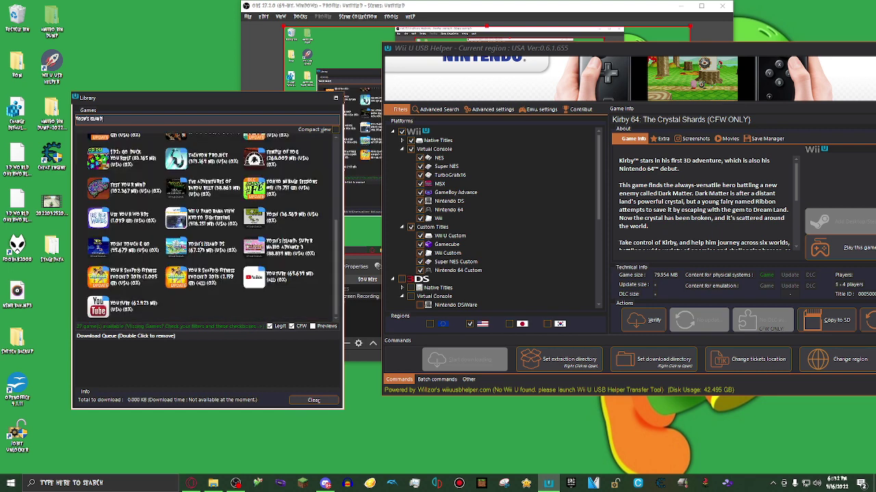
key("BackSpace")
key("BackSpace")
key("BackSpace")
key("BackSpace")
key("BackSpace")
key("BackSpace")
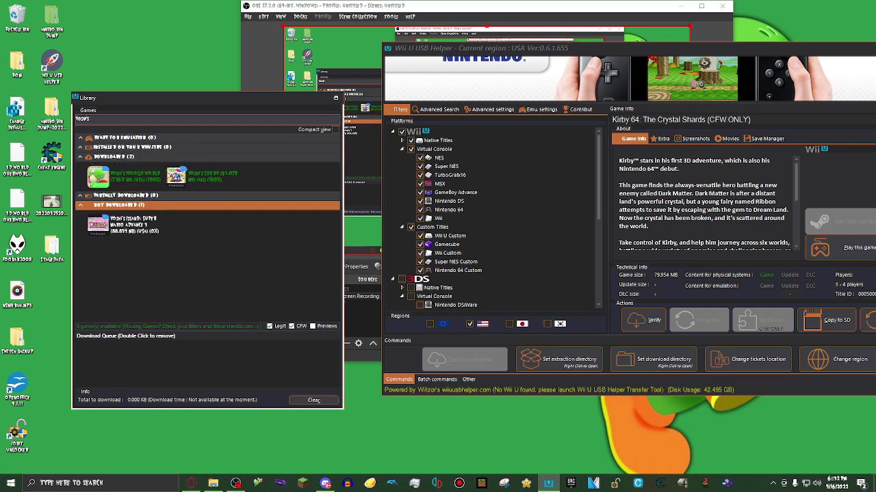
type("Story")
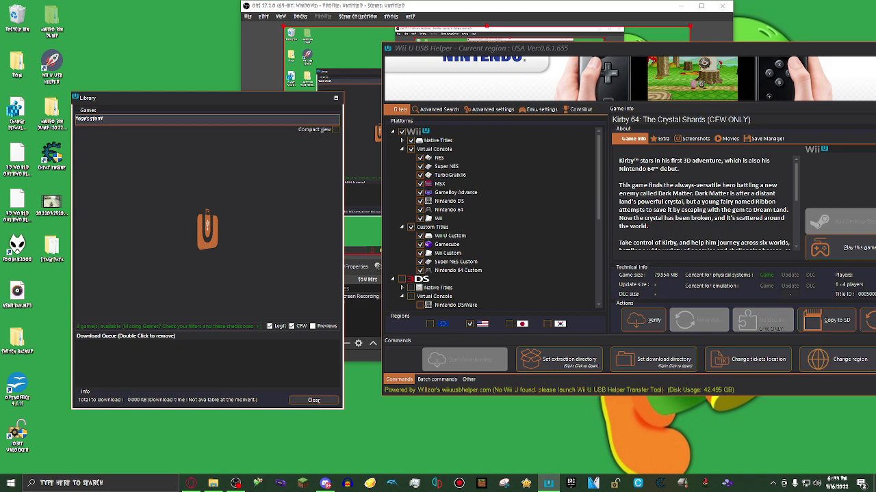
left_click(104, 173)
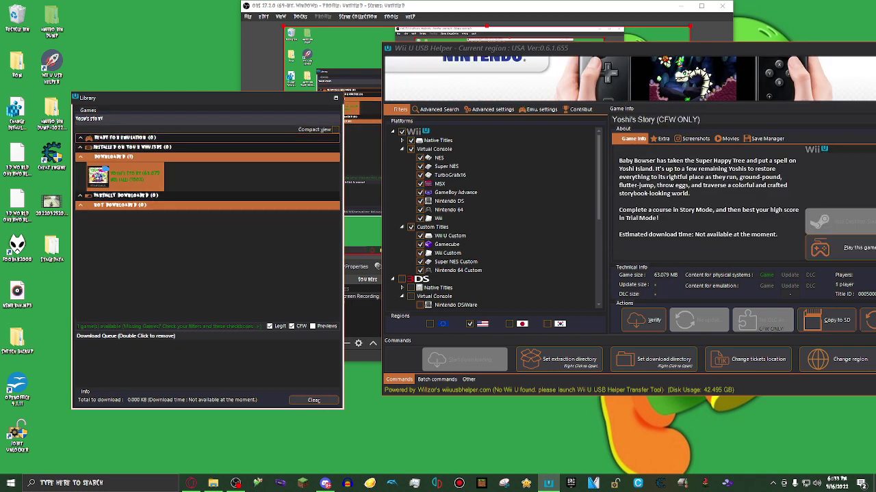
Step: Verify Yoshi's Story by adding it to the download queue, and start the download
left_click_drag(415, 49, 345, 52)
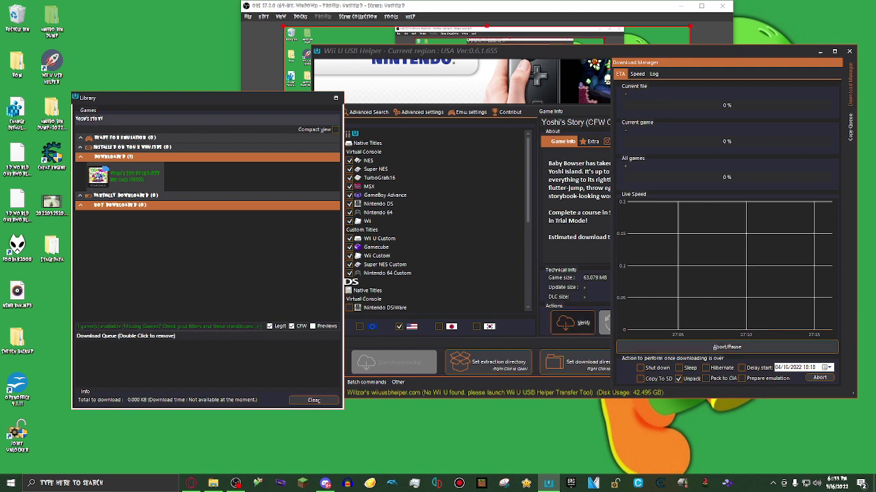
left_click(572, 322)
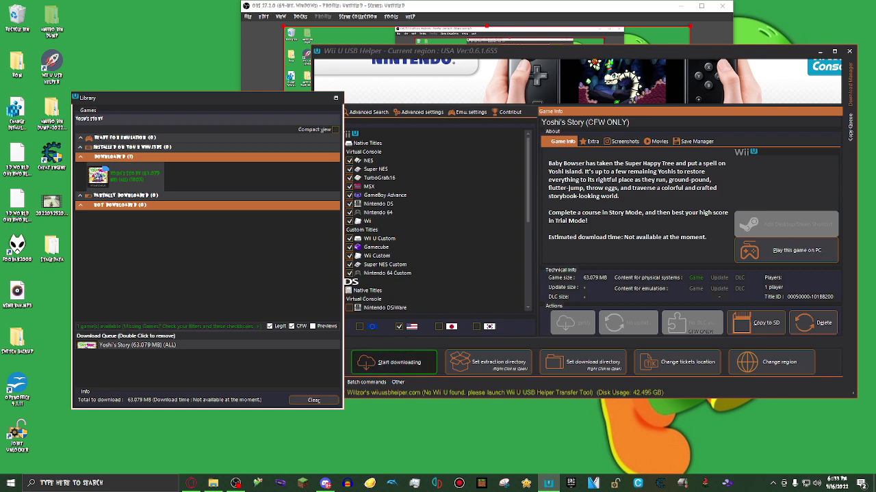
left_click(394, 362)
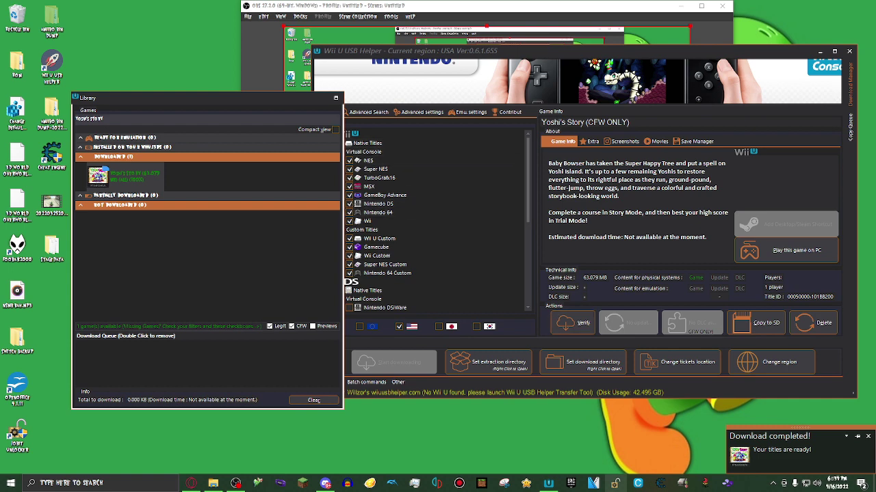
Step: Switch to Cemu, check the game list for Yoshi's Story, and refresh the list
left_click(637, 483)
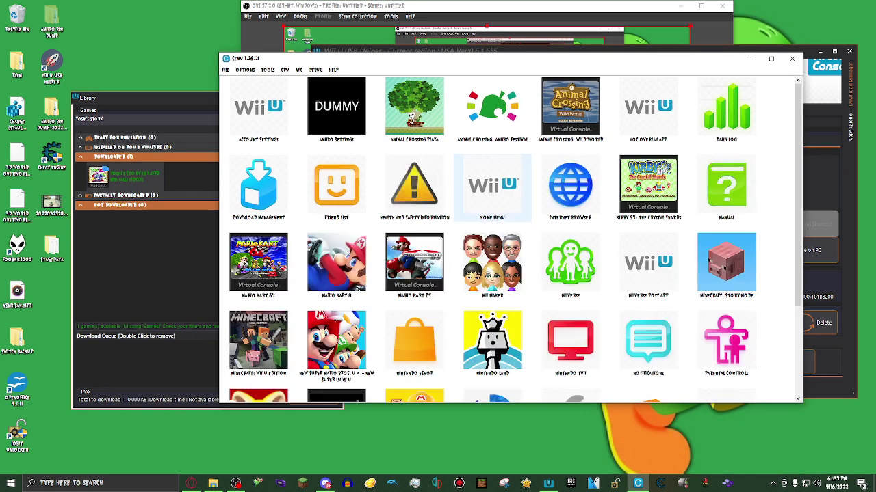
scroll(511, 239, "down", 3)
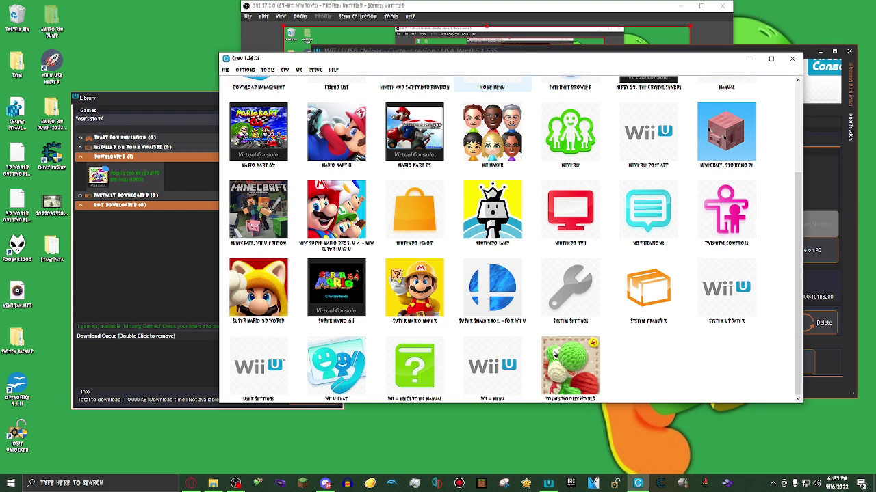
scroll(510, 238, "up", 3)
scroll(509, 239, "down", 2)
right_click(696, 386)
left_click(729, 391)
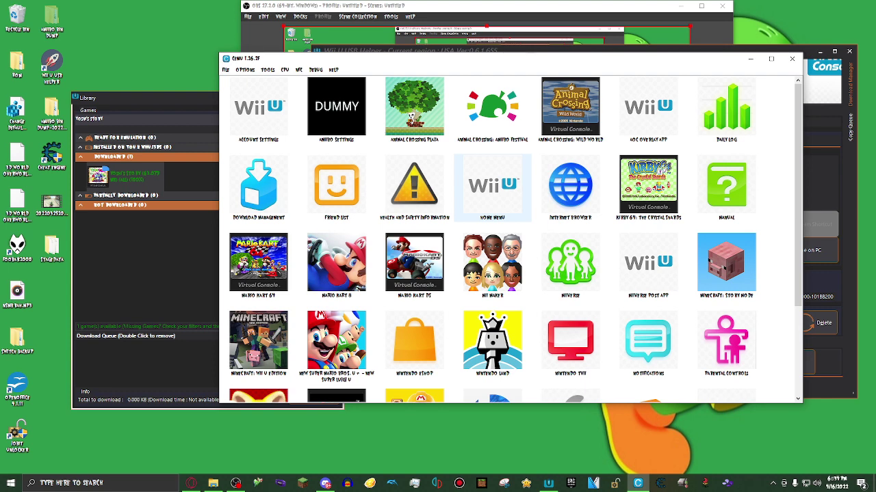
Step: Launch Yoshi's Story from the game list and start Story Mode
scroll(509, 240, "down", 3)
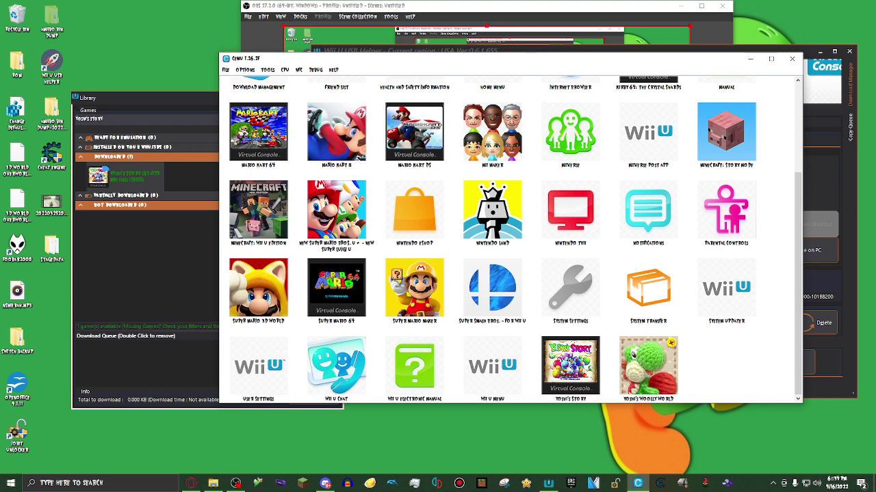
double_click(570, 365)
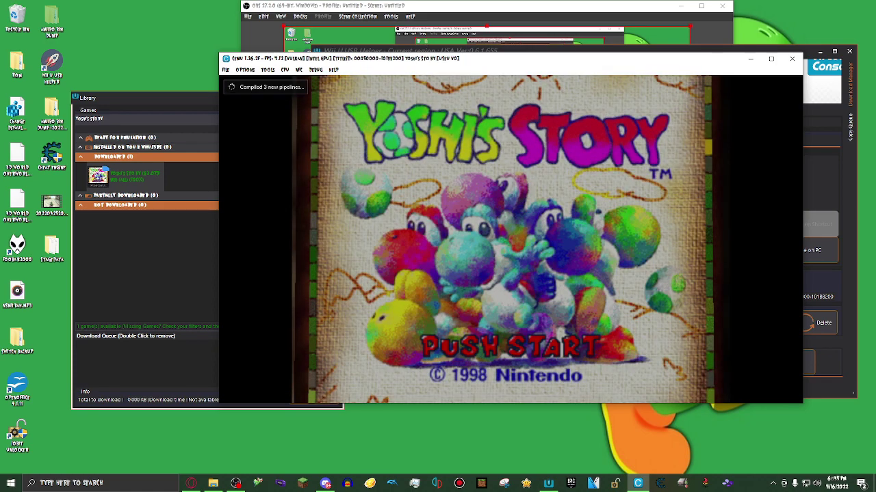
key("Return")
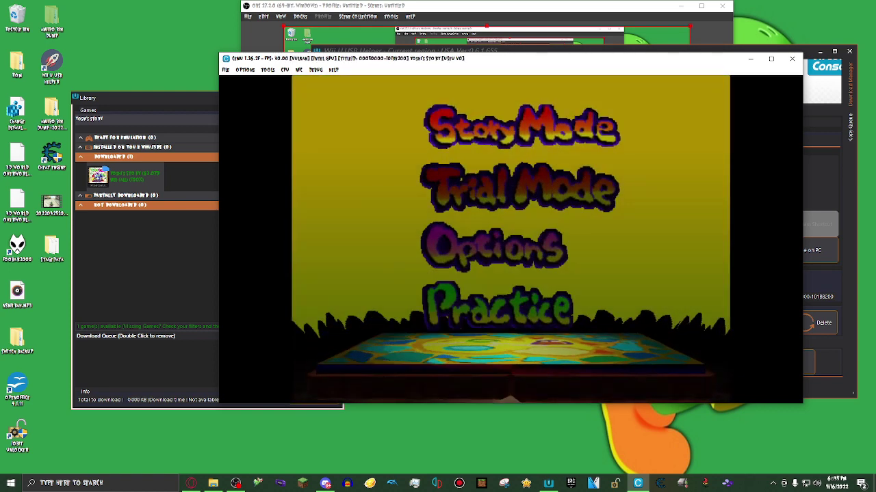
key("Down")
key("Up")
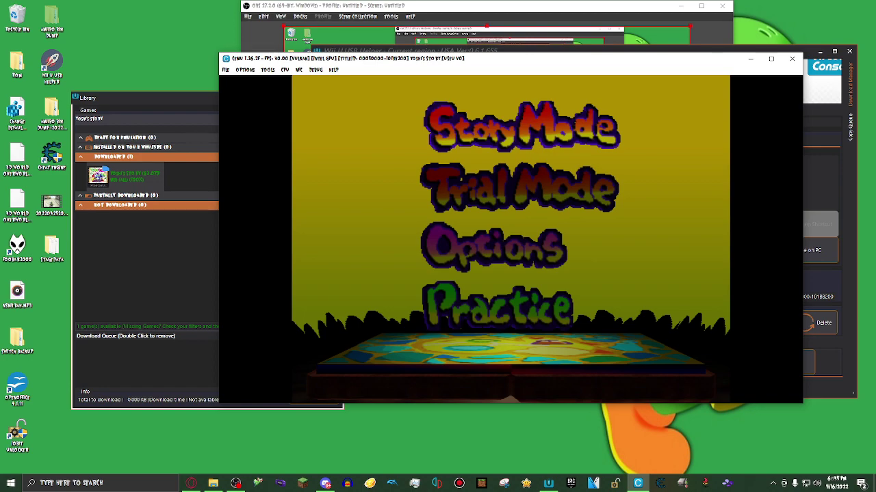
key("Return")
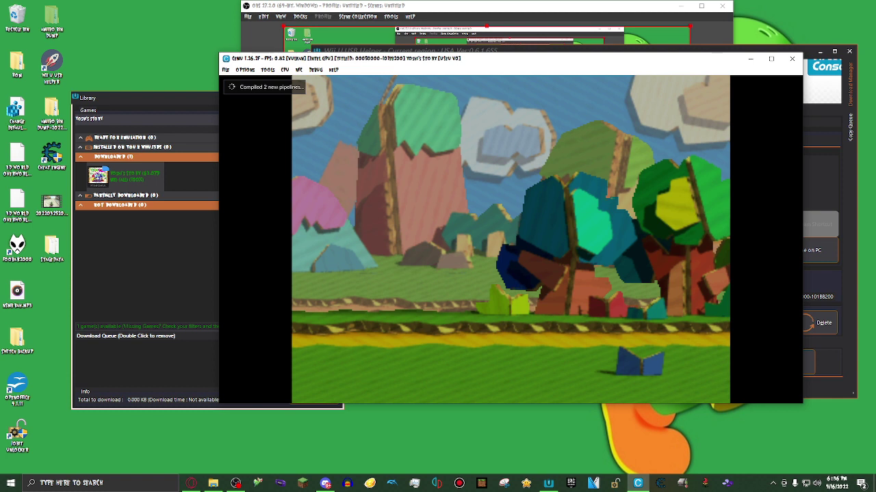
Step: Try out the controls at the start of the level by walking Yoshi both ways and using his tongue and jump
key("Right")
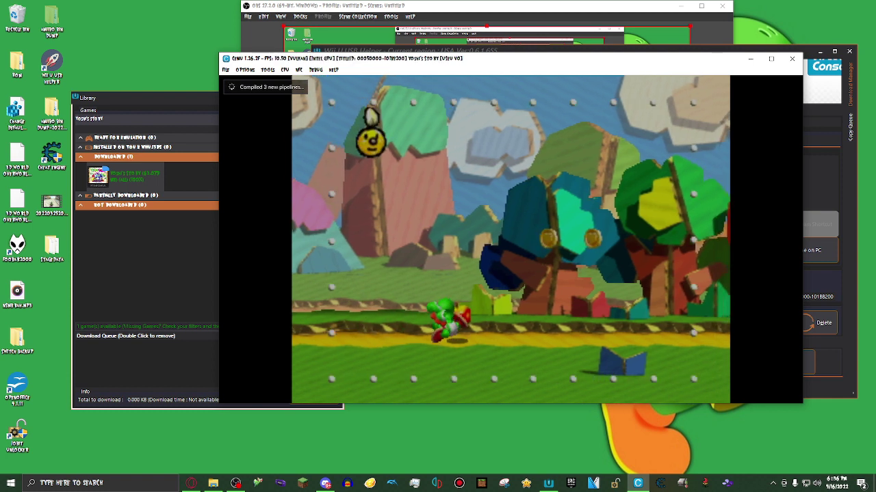
key("Right")
key("Left")
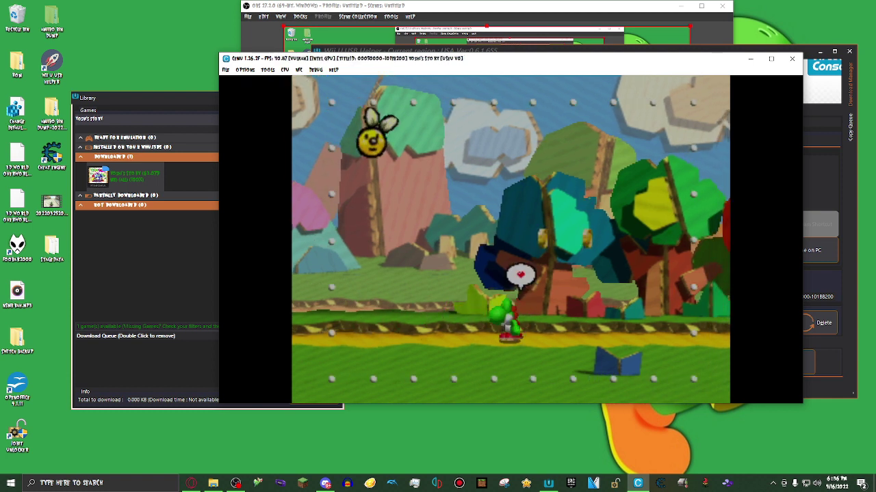
key("Left")
key("Right")
key("b")
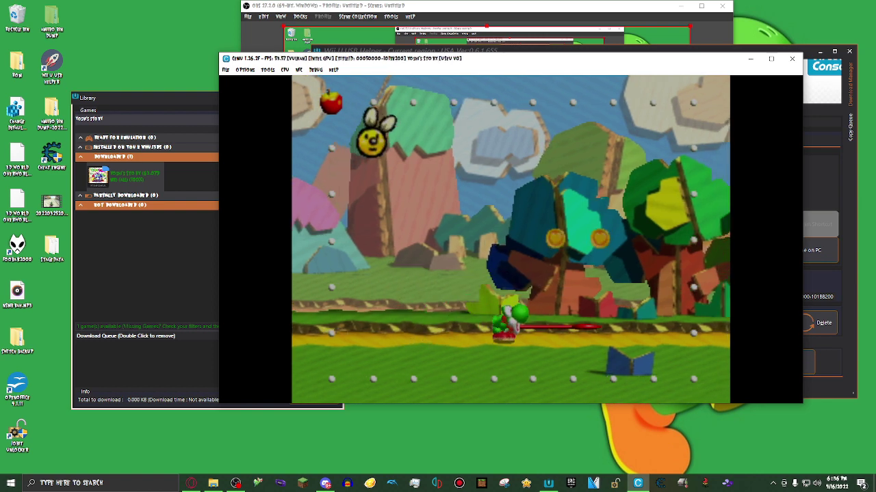
key("a")
key("Right")
key("Left")
key("Right")
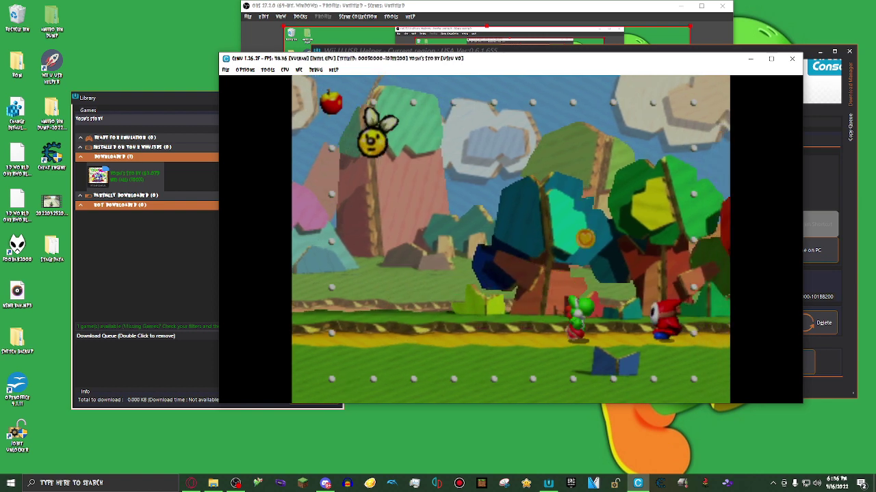
Step: Have Yoshi swallow the Shy Guy into an egg and grab the coin overhead with his tongue
key("Right")
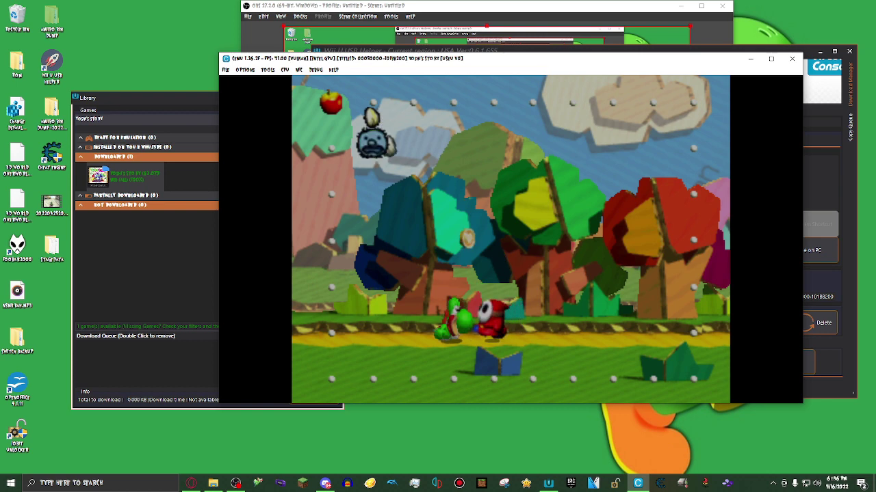
key("Right")
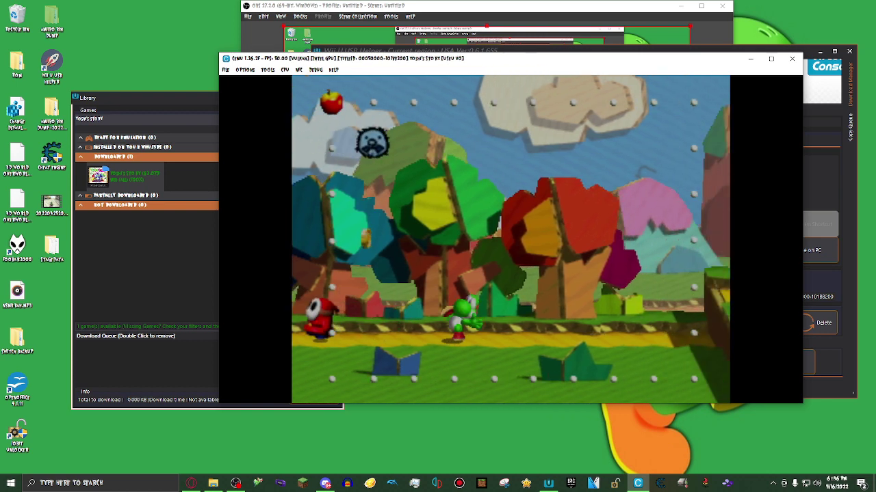
key("Left")
key("b")
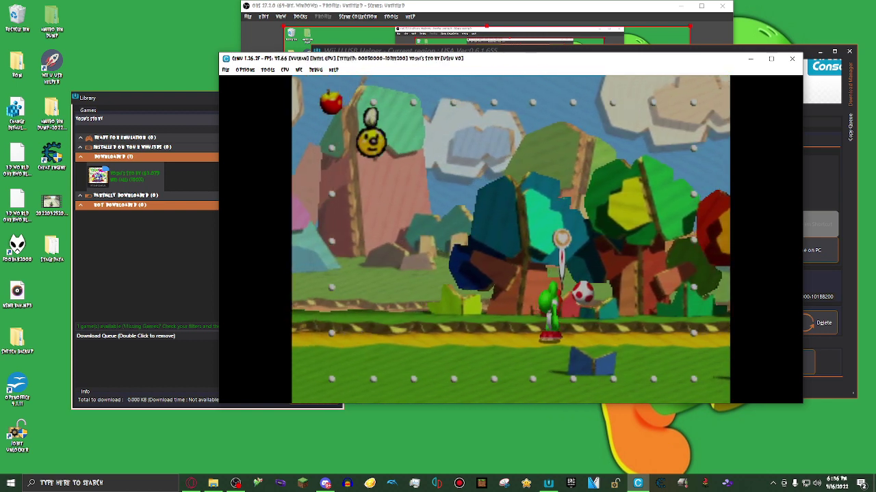
key("b")
Step: Jump Yoshi forward onto the raised ledge and eat the watermelon lying there
key("Right")
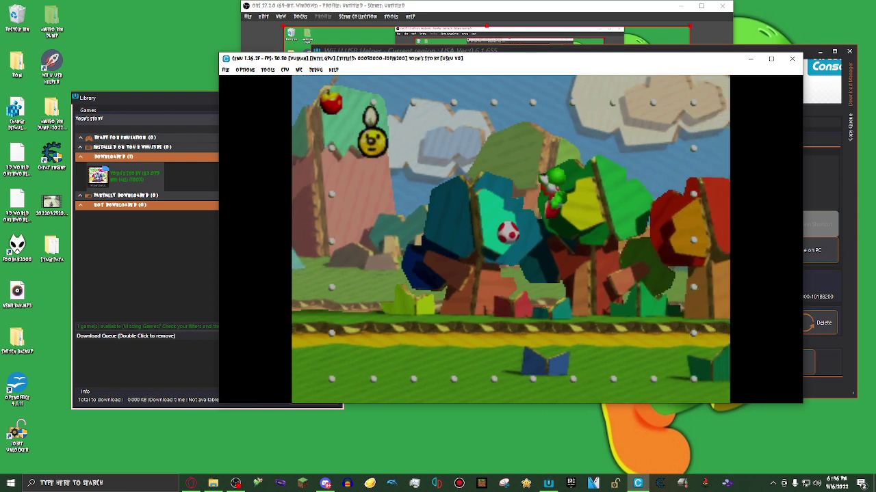
key("a")
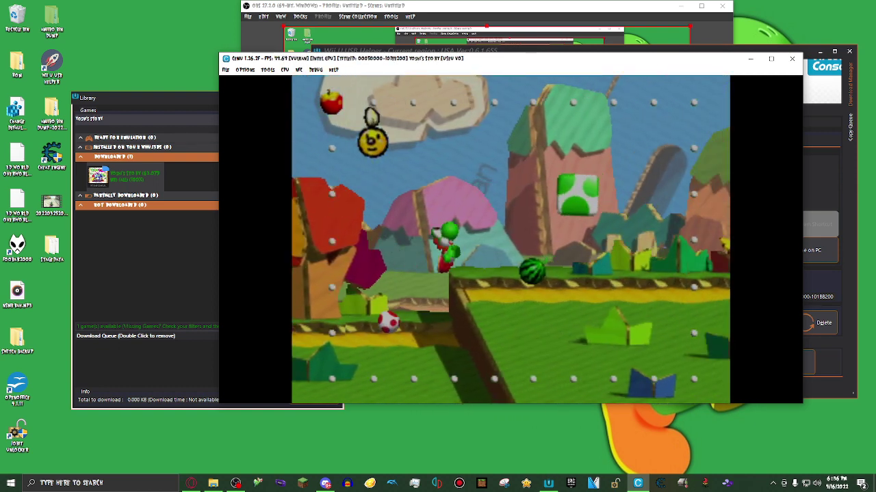
key("b")
key("Right")
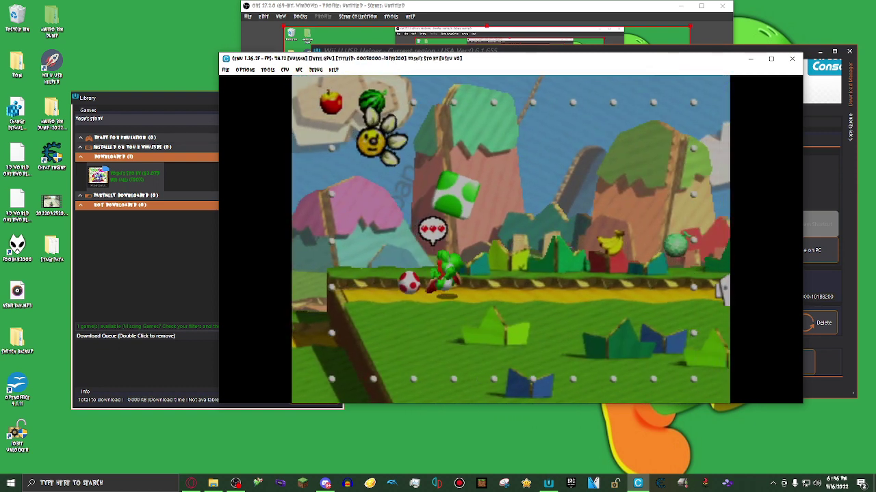
Step: Jump Yoshi into the floating egg block to gather more eggs and walk him forward along the path to the white fence
key("a")
key("Left")
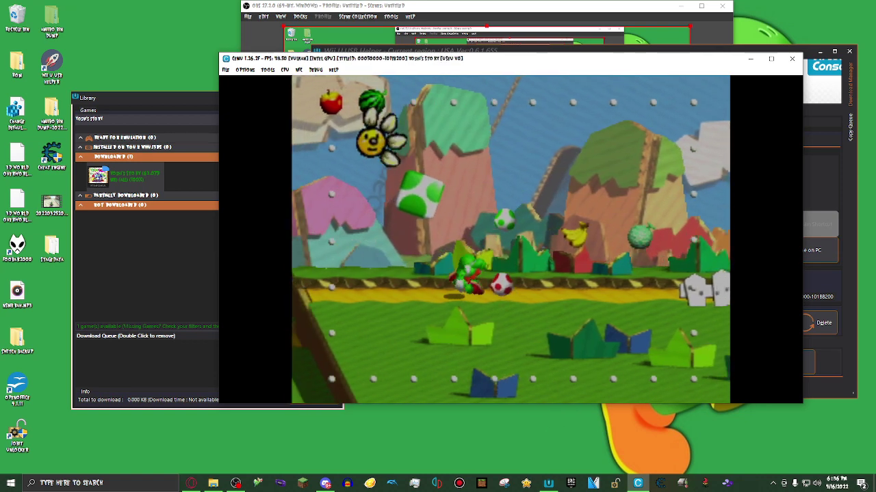
key("a")
key("Right")
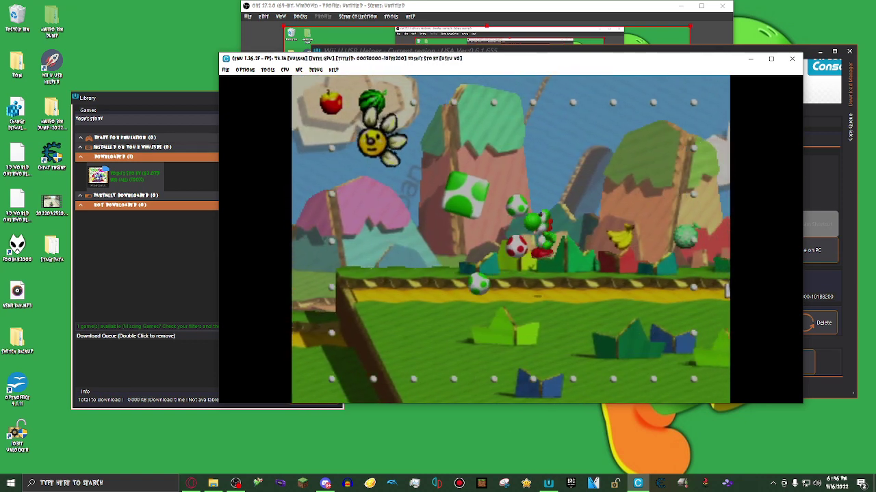
key("Right")
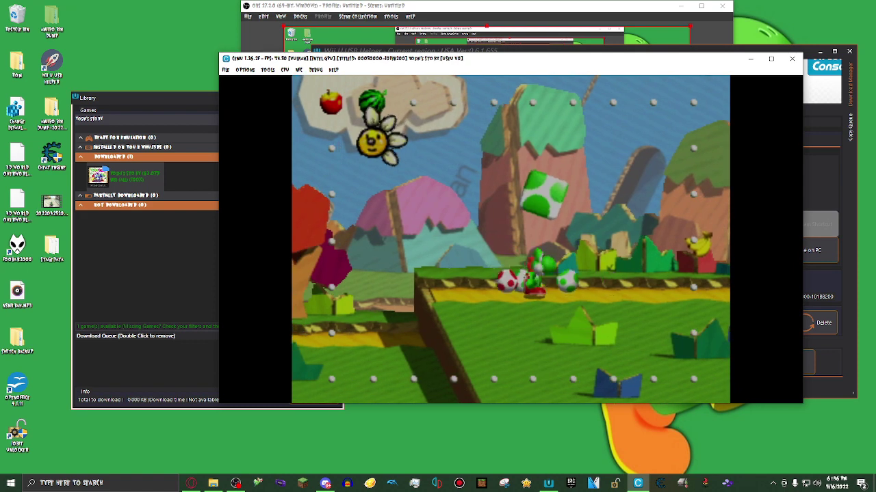
key("z")
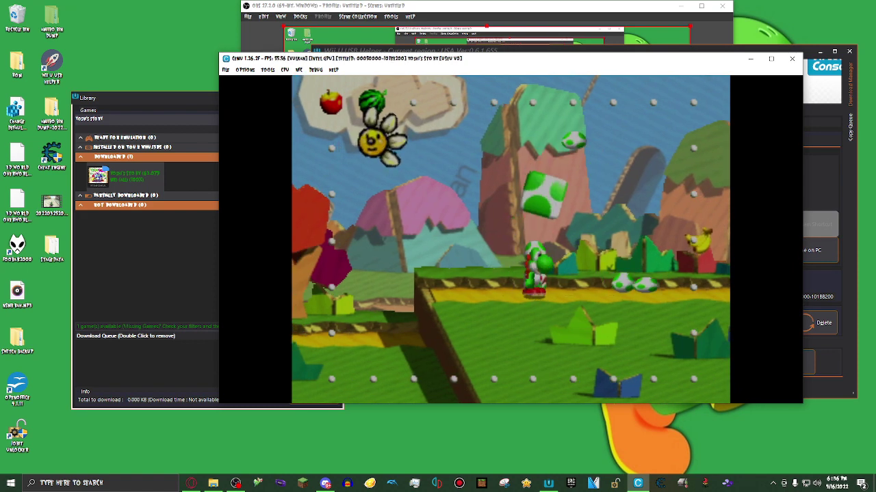
key("Right")
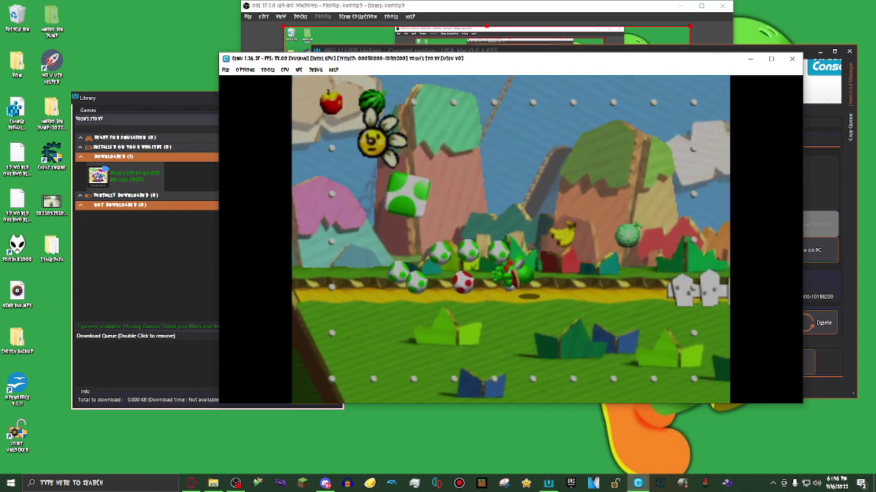
key("Right")
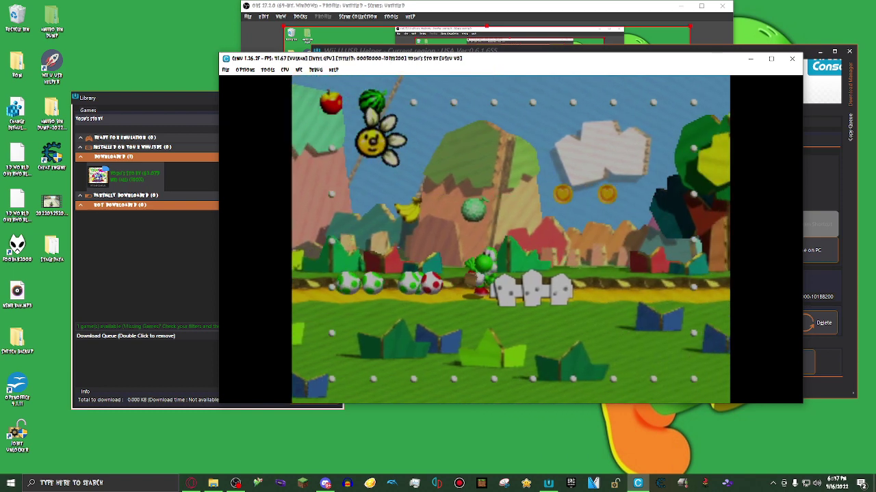